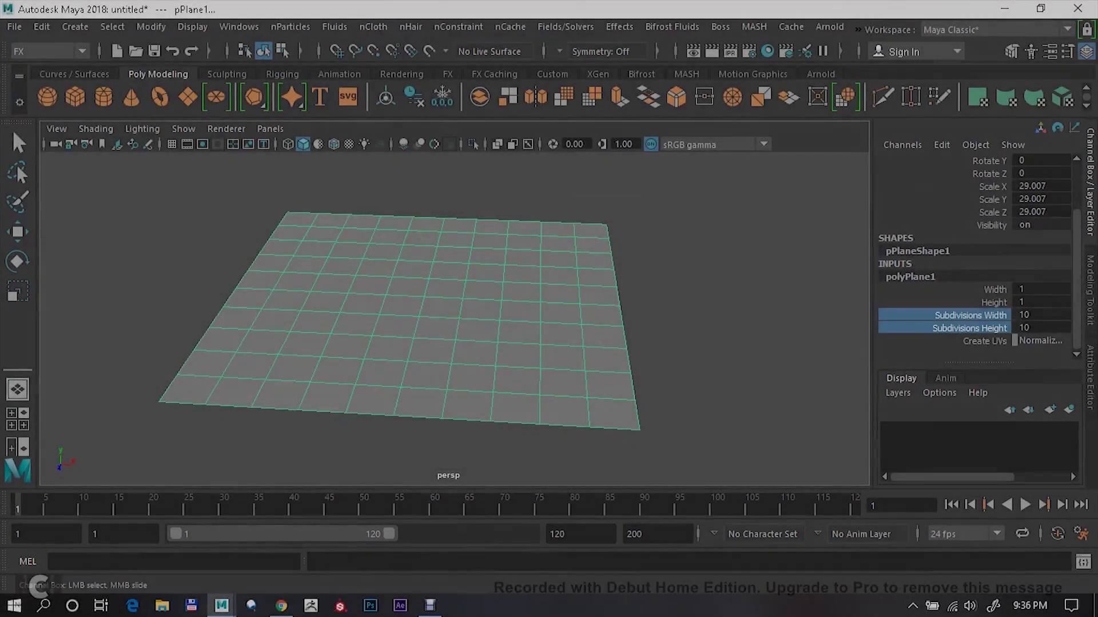
Raise the plane to 50 by 50 subdivisions and select all its vertices
middle_drag(446, 309, 550, 309)
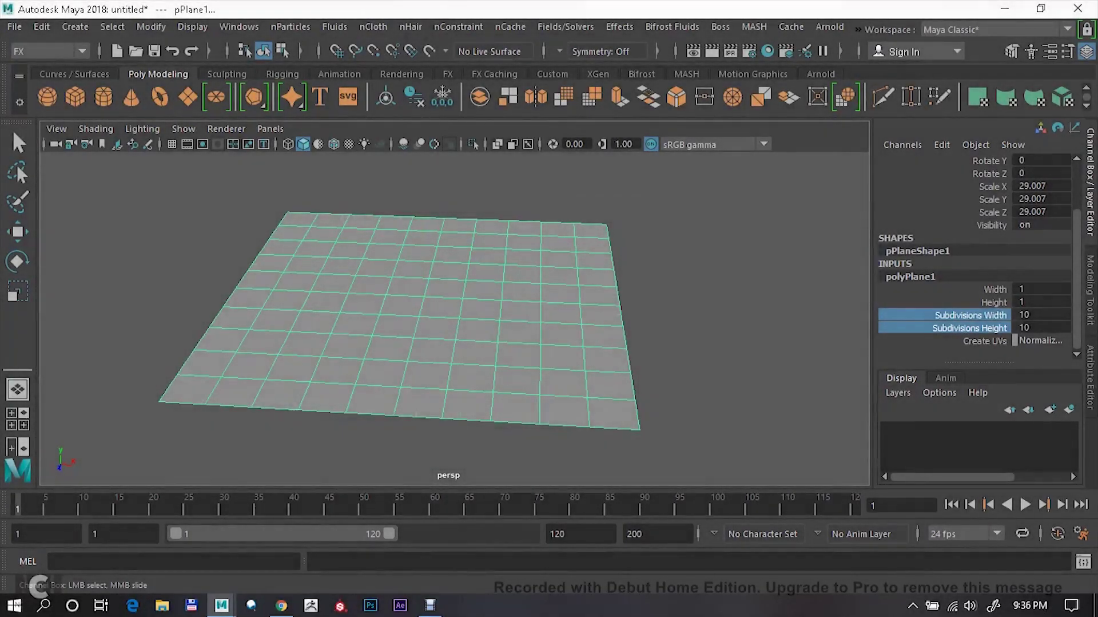
alt+drag(447, 320, 470, 309)
key(F9)
drag(116, 198, 532, 430)
key(w)
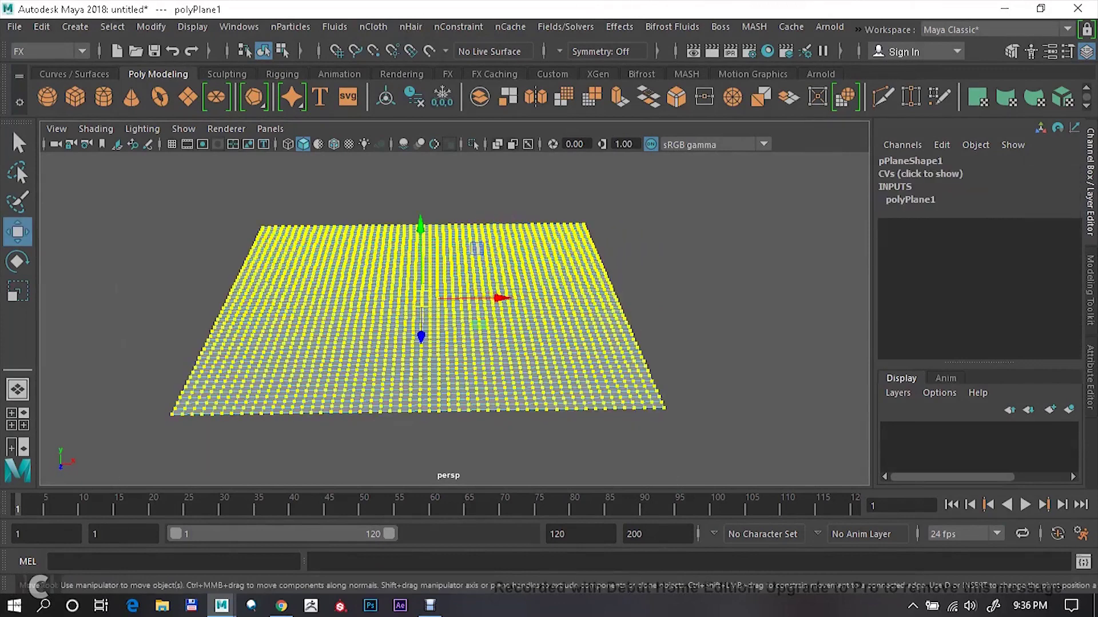
alt+drag(401, 309, 435, 298)
Switch to the Modeling menu set and detach all the selected vertices
click(49, 51)
click(32, 68)
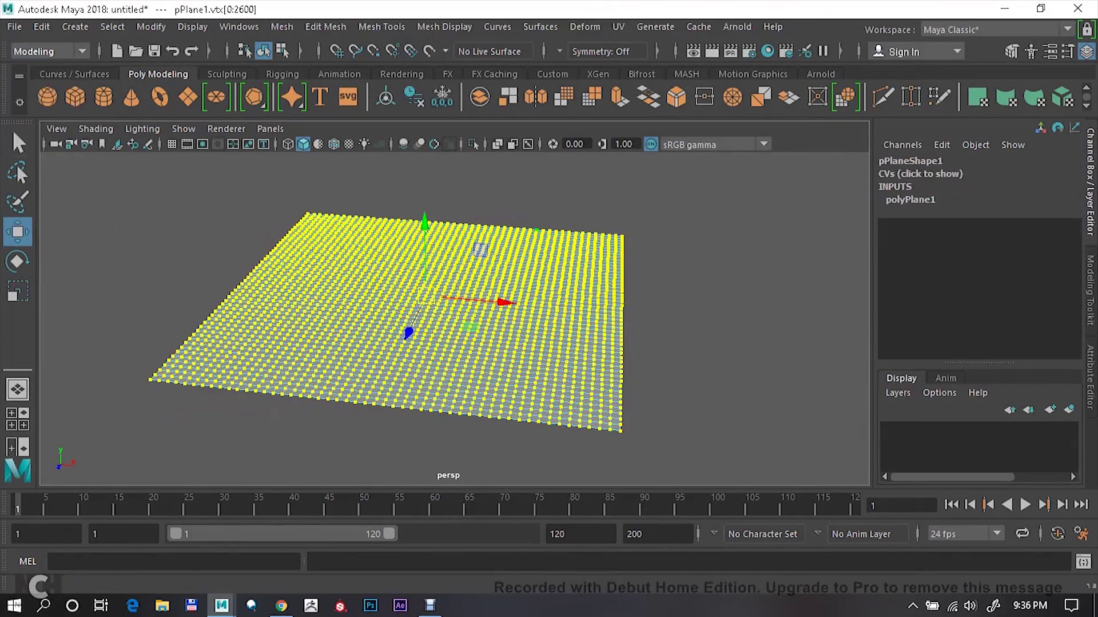
click(383, 27)
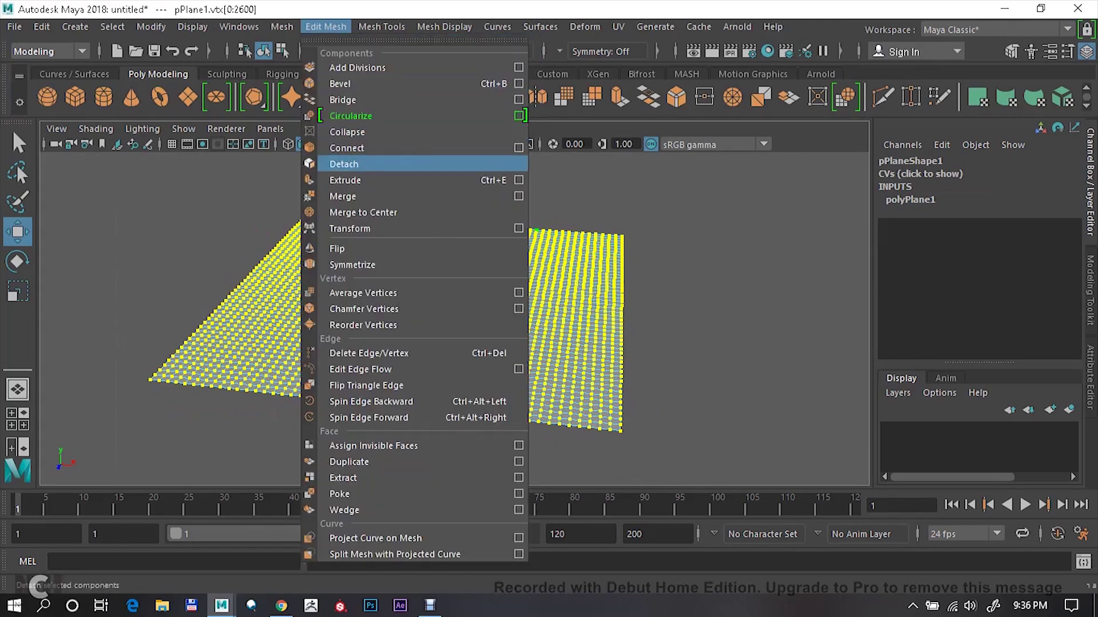
click(344, 164)
Quadrangulate the plane's faces and start an extrude on them
click(282, 27)
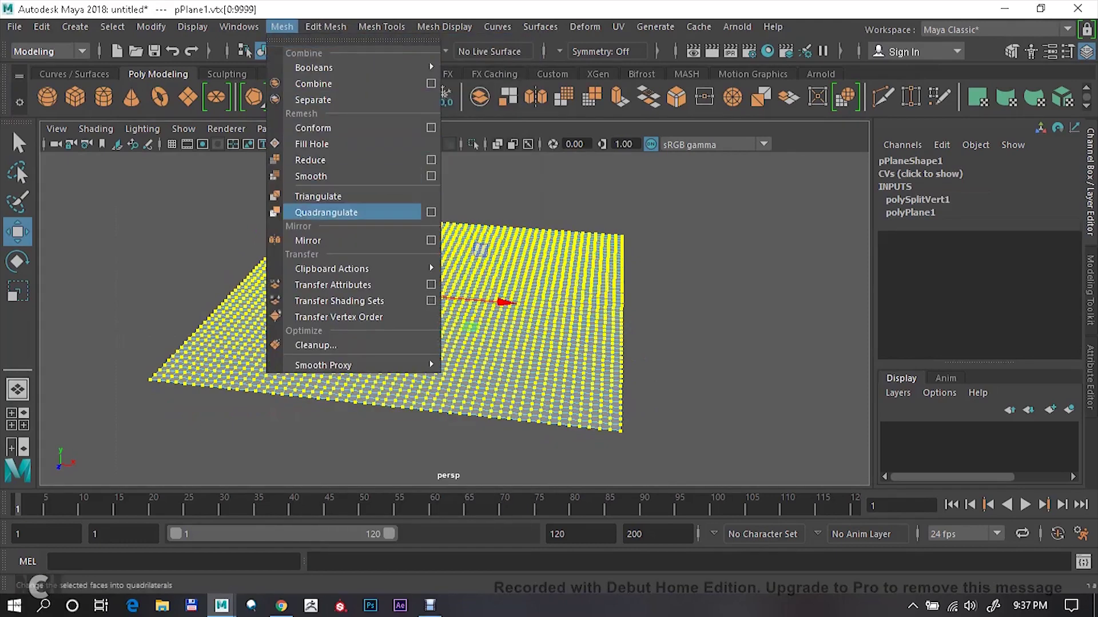
click(326, 212)
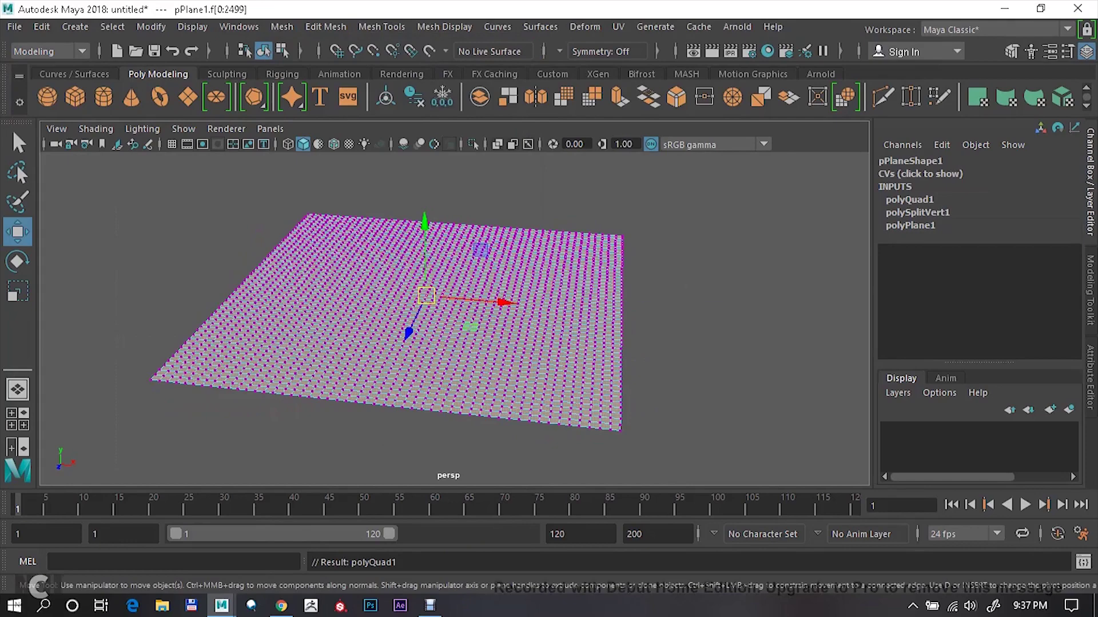
key(ctrl+e)
Extrude the separated faces upward into a slab of thick individual blocks
alt+drag(446, 309, 367, 286)
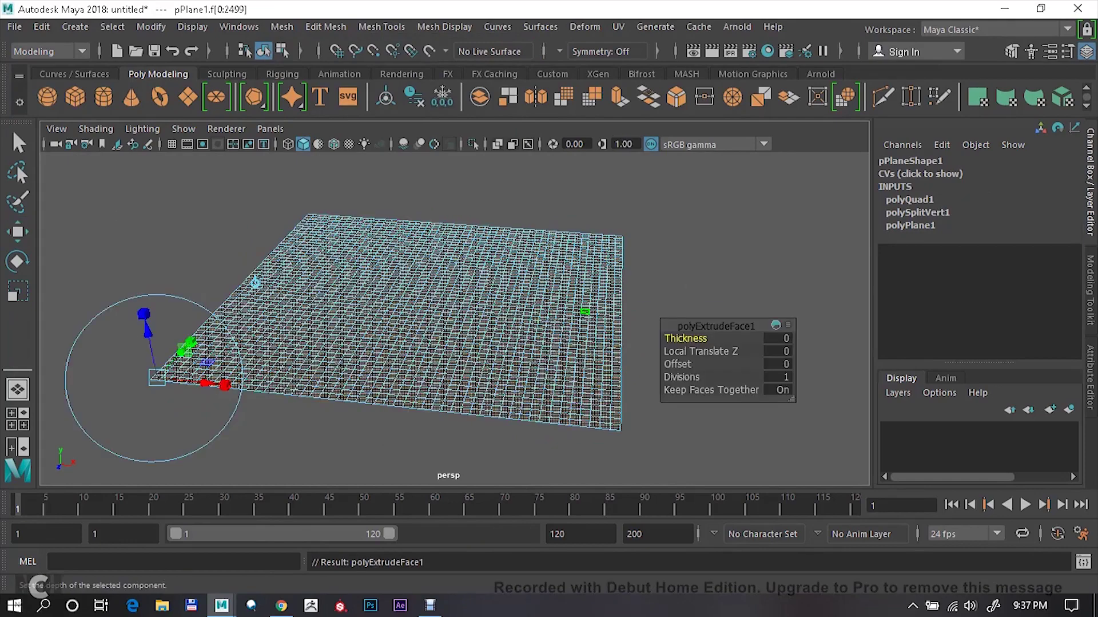
drag(52, 329, 53, 320)
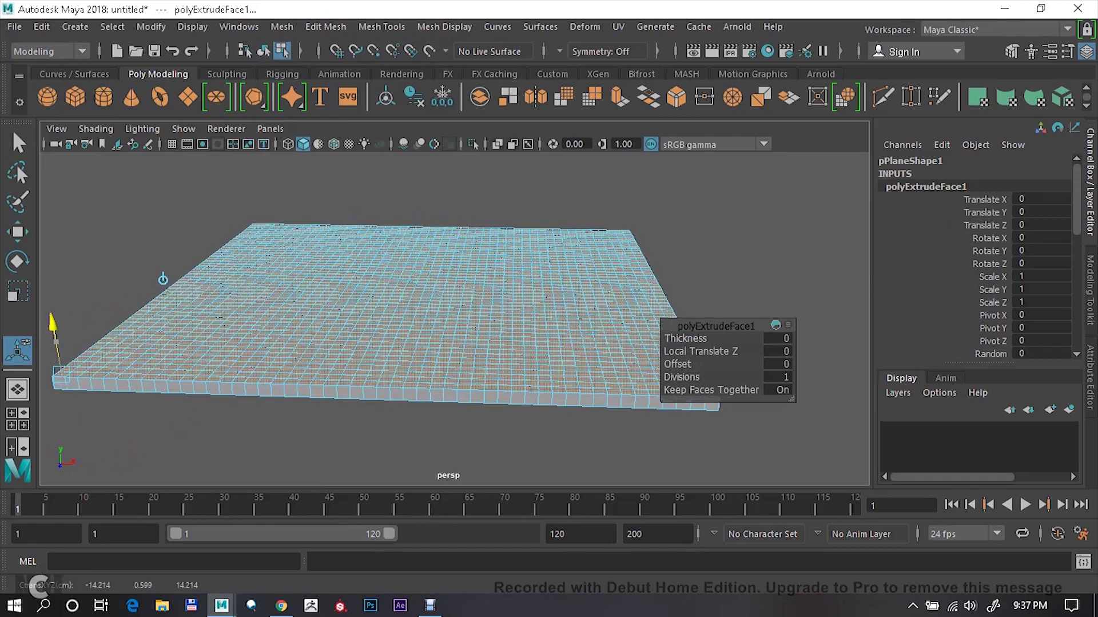
key(w)
alt+drag(446, 309, 401, 275)
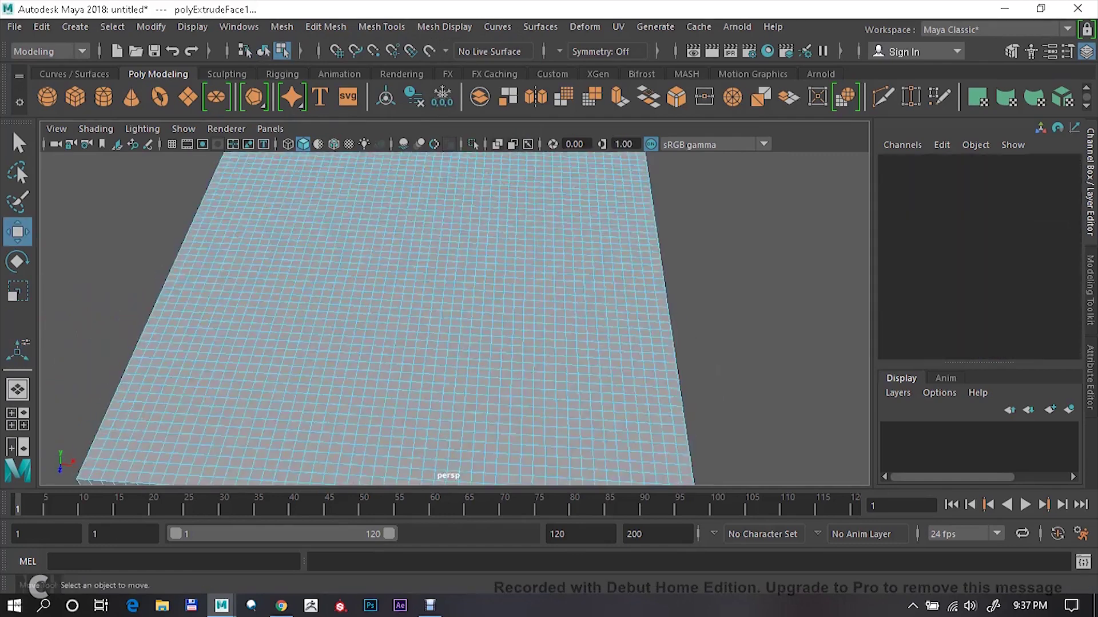
scroll(446, 309, down, 5)
click(744, 372)
key(ctrl+z)
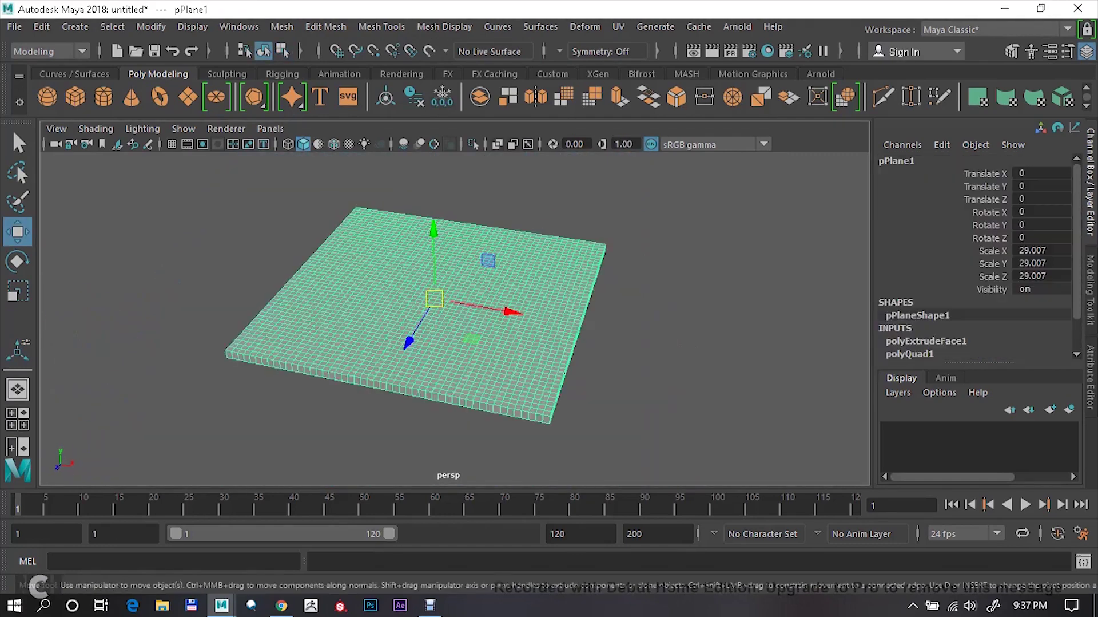
Switch the menus to the FX menu set
click(49, 51)
click(34, 117)
click(335, 27)
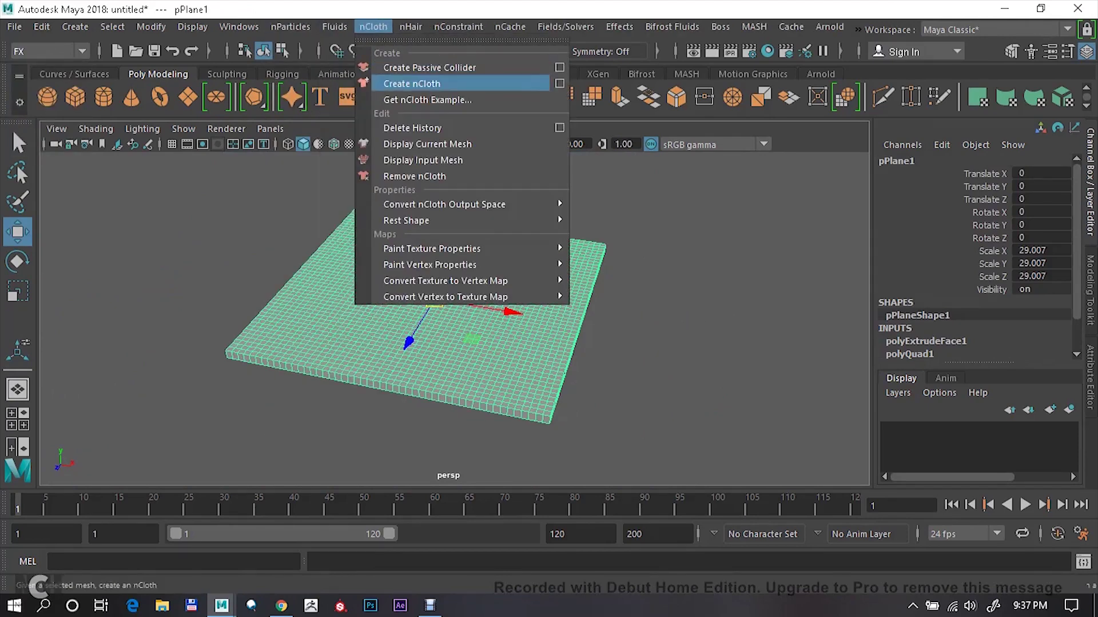
Convert the slab to an nCloth object and review the nucleus1 gravity settings
click(412, 84)
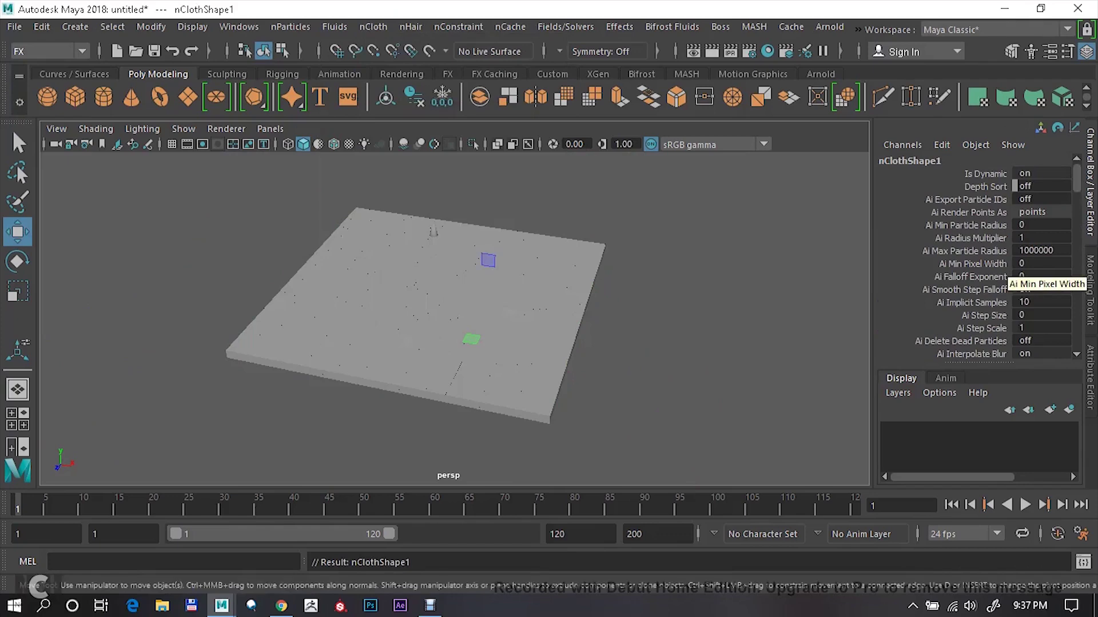
key(ctrl+a)
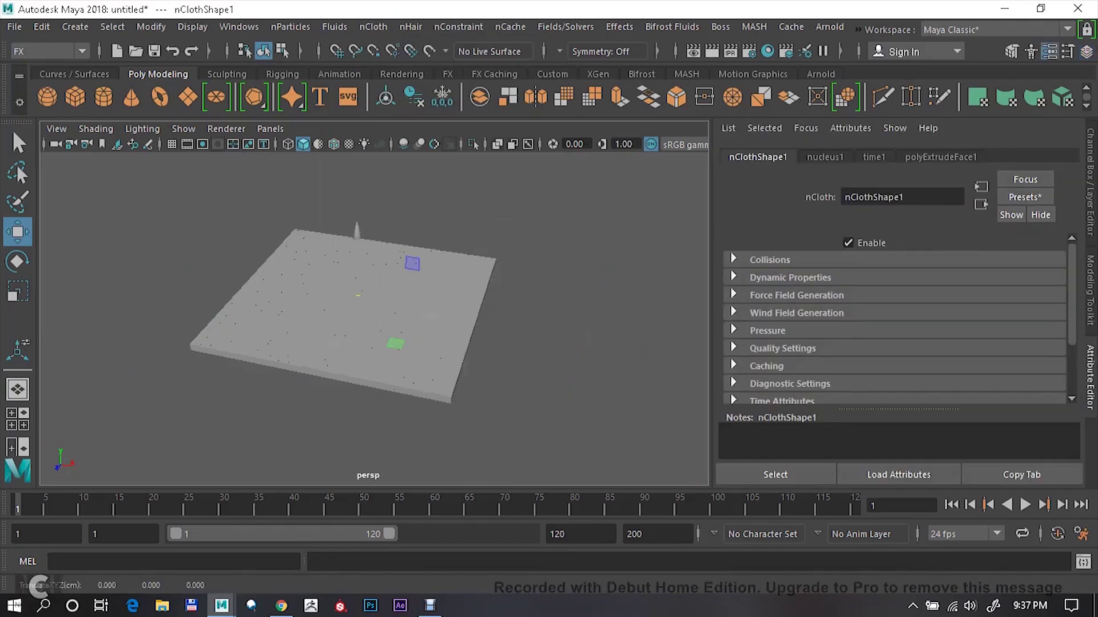
click(825, 157)
scroll(894, 318, down, 2)
scroll(894, 318, down, 2)
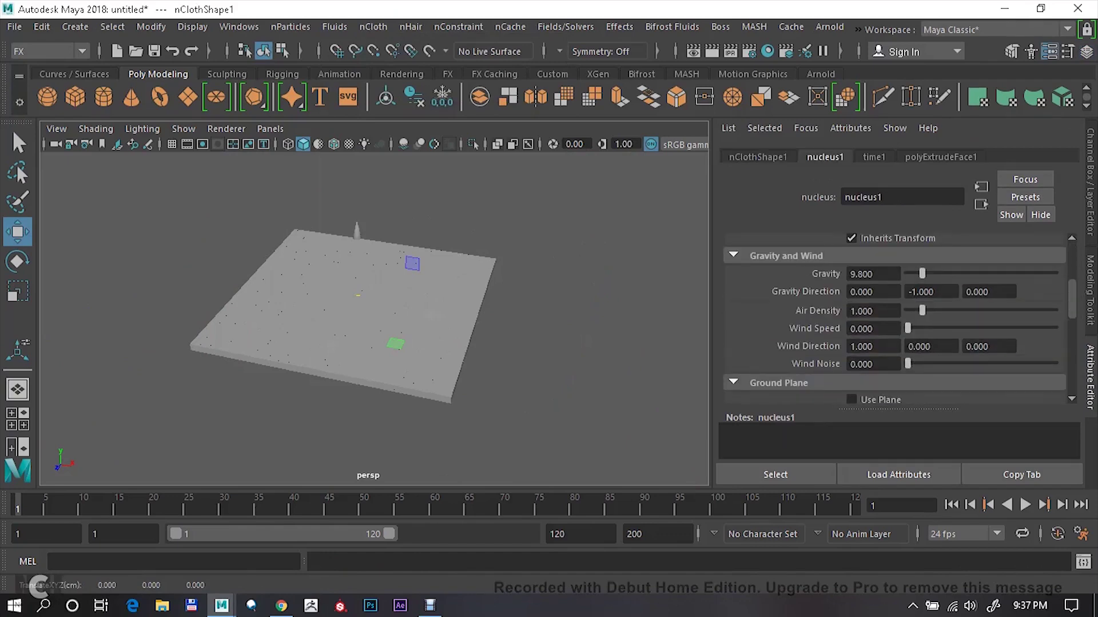
Return to the Channel Box and add a polygon sphere at the origin
click(1087, 51)
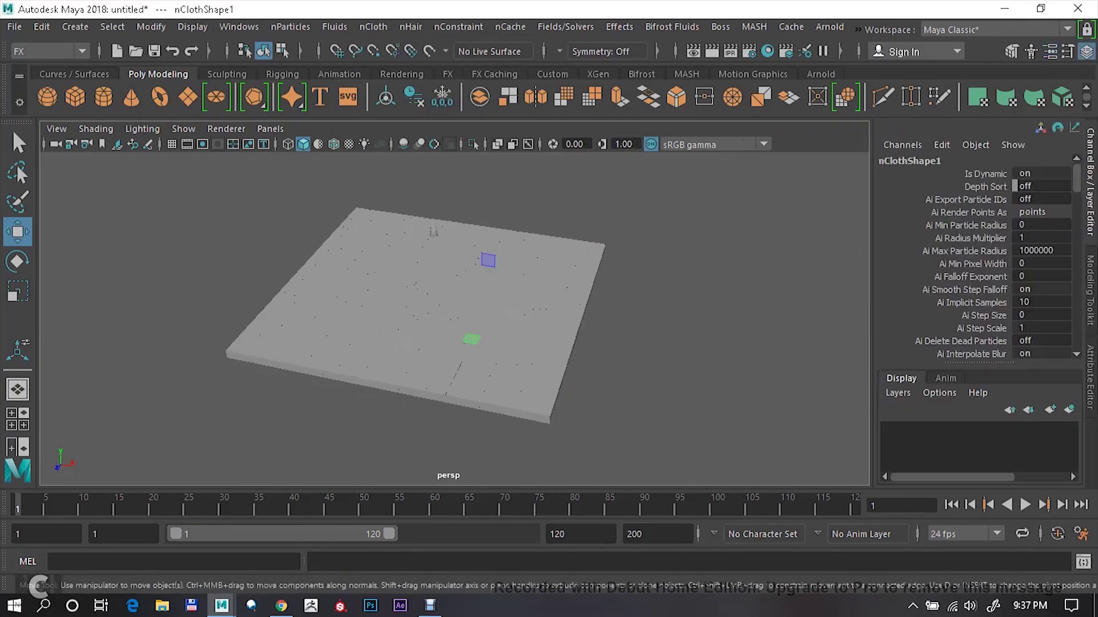
alt+drag(400, 298, 446, 286)
click(48, 97)
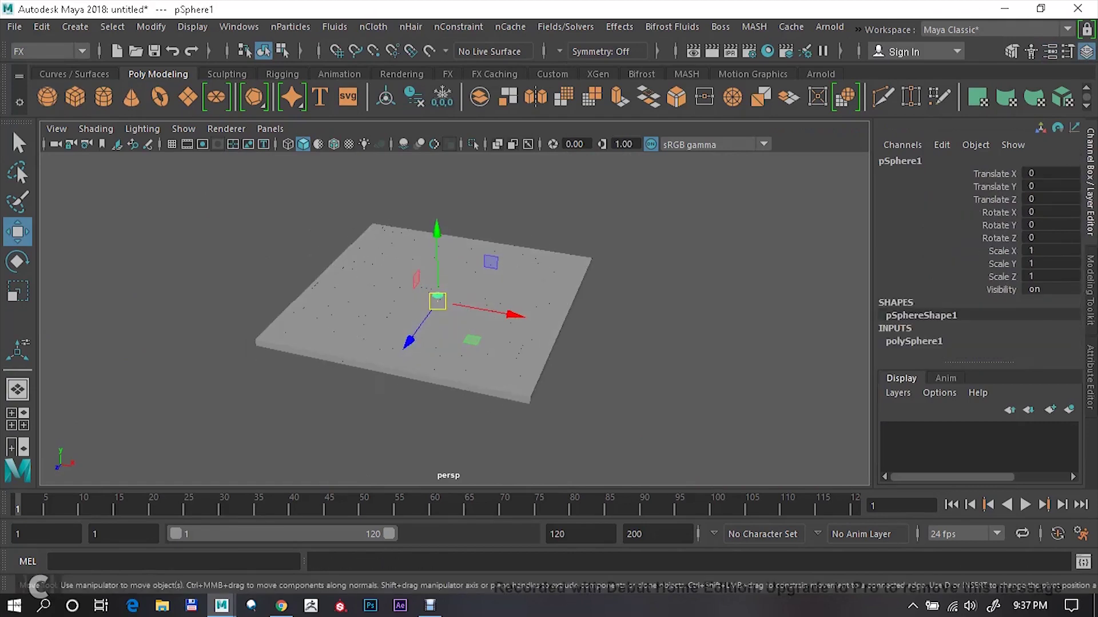
Replace the sphere with a polygon cube, scale it up, and move it to X 37.432
key(Delete)
click(75, 97)
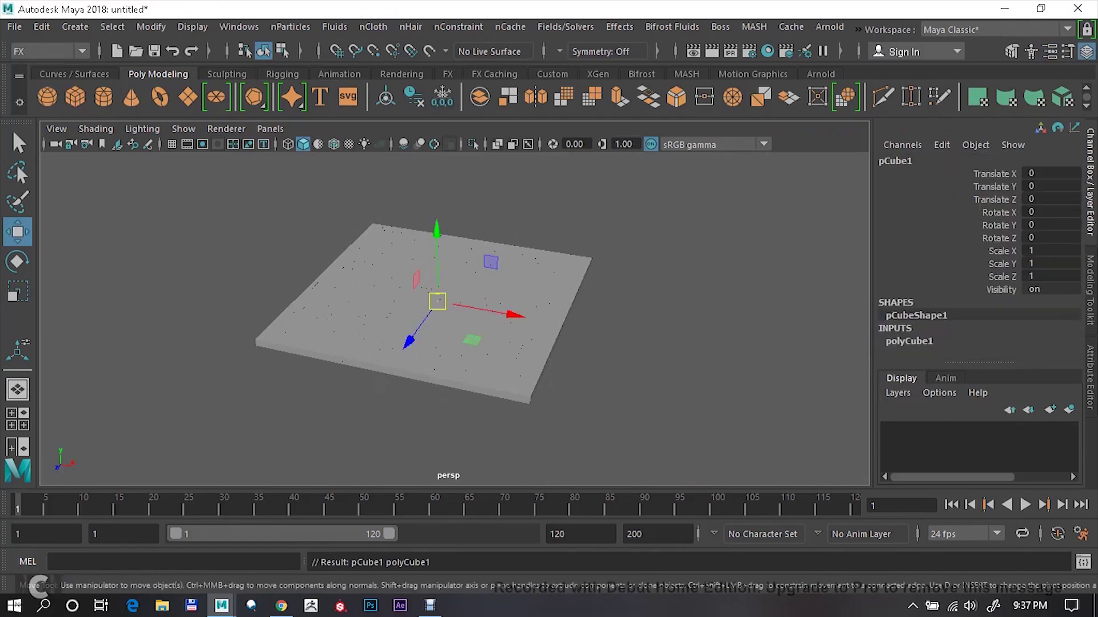
drag(512, 314, 769, 362)
key(r)
drag(695, 349, 738, 343)
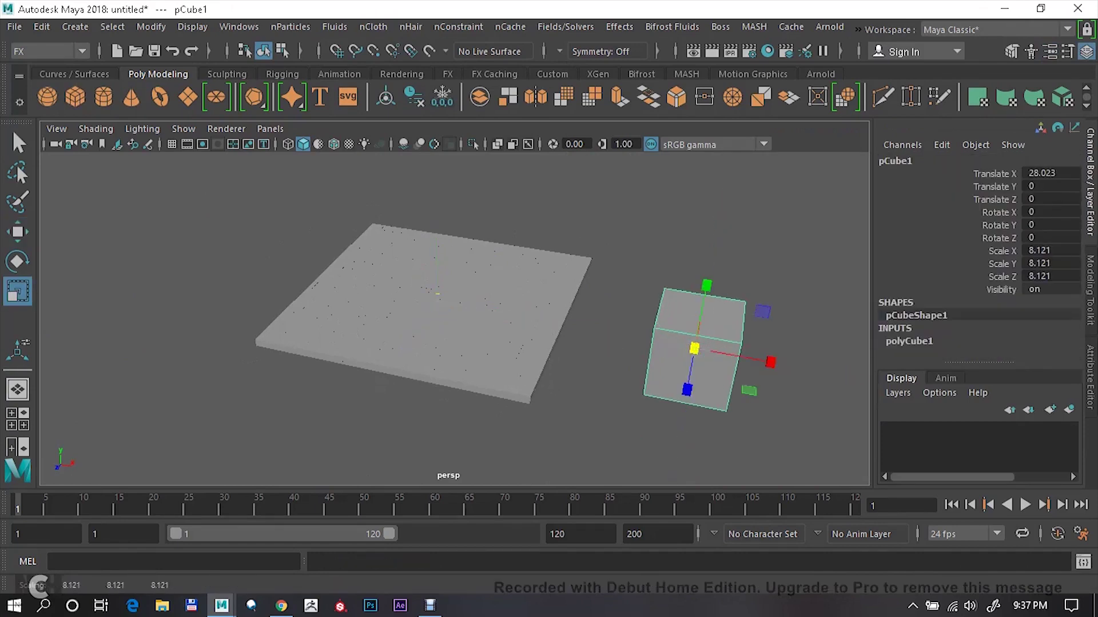
key(w)
alt+drag(401, 286, 469, 269)
drag(518, 298, 581, 298)
key(r)
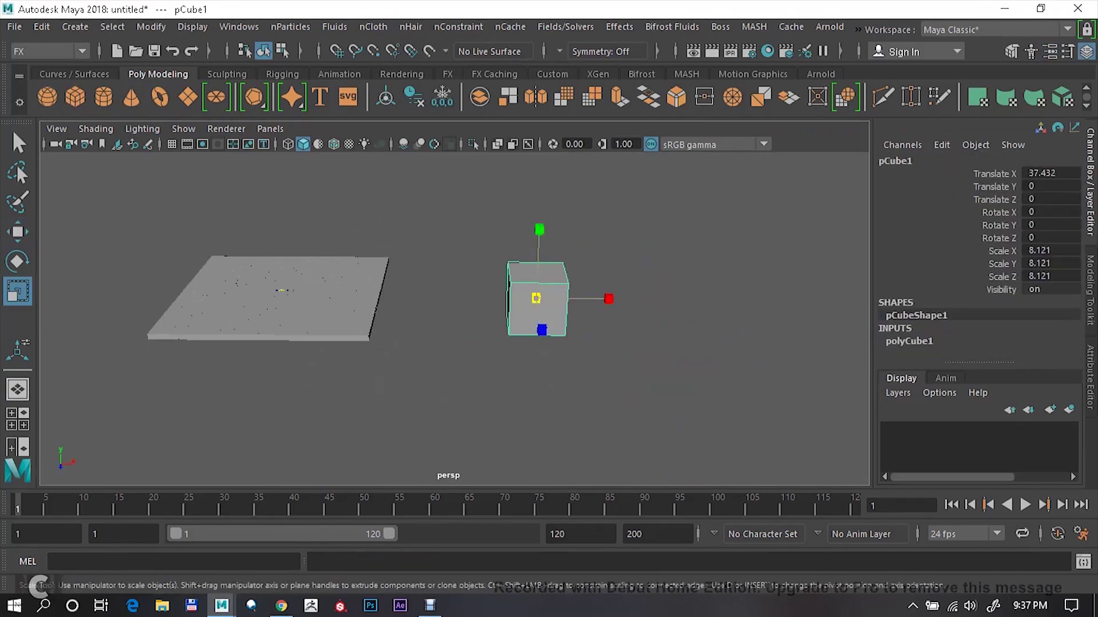
Move the cube's face toward the slab to taper the block into a wedge
click(686, 372)
alt+drag(687, 372, 703, 400)
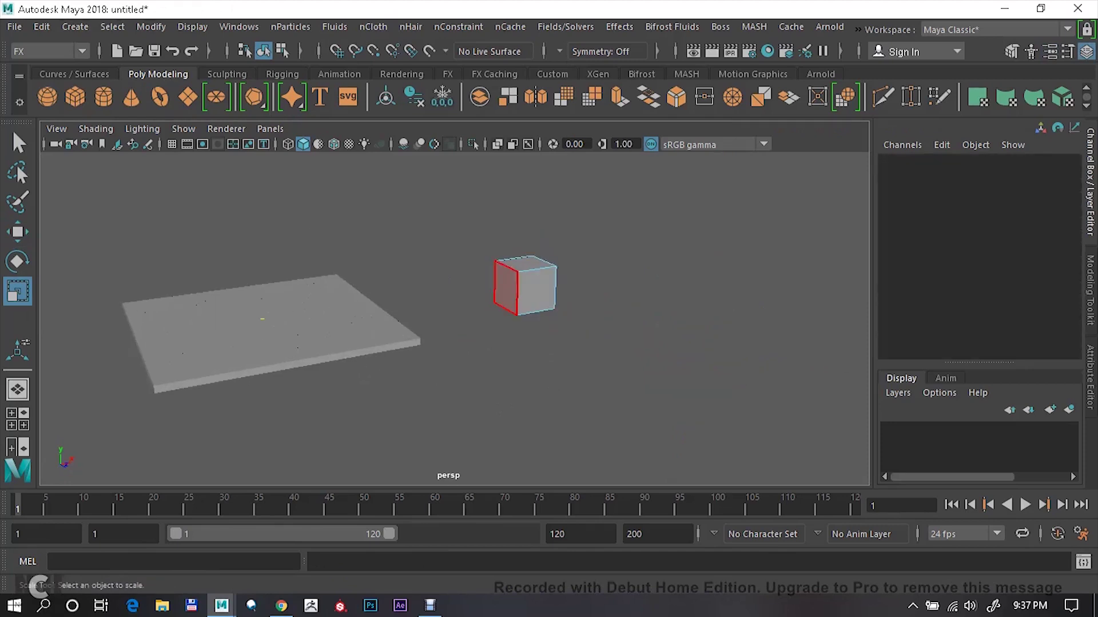
alt+drag(400, 343, 411, 320)
click(526, 297)
key(w)
mouse_move(538, 292)
mouse_down()
mouse_move(563, 293)
mouse_move(544, 293)
mouse_up()
key(r)
key(w)
alt+drag(400, 343, 435, 332)
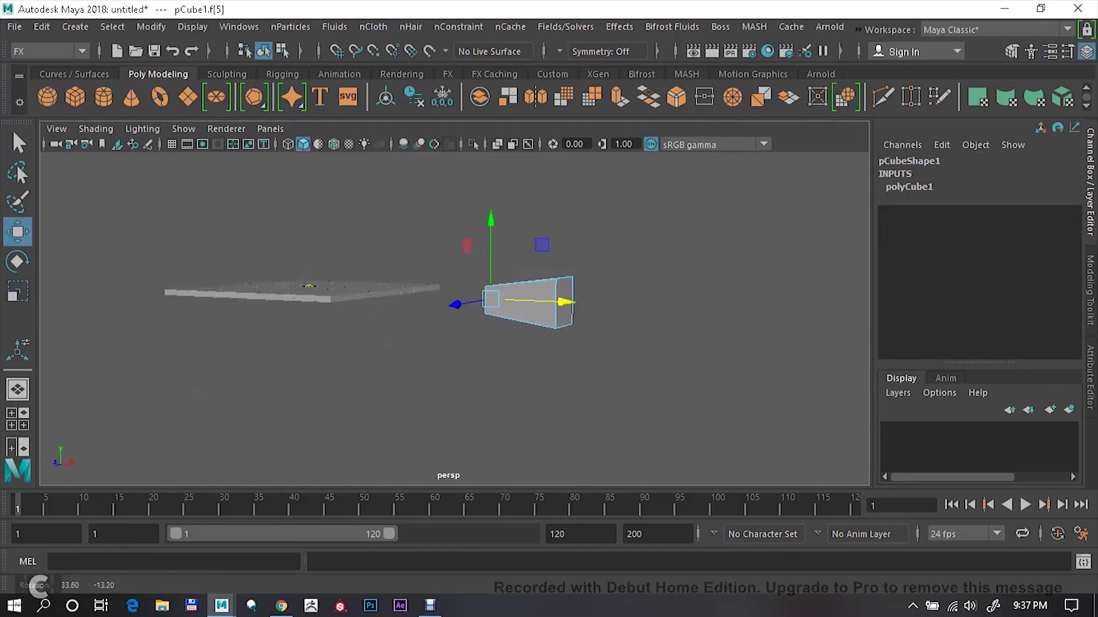
alt+drag(458, 372, 372, 400)
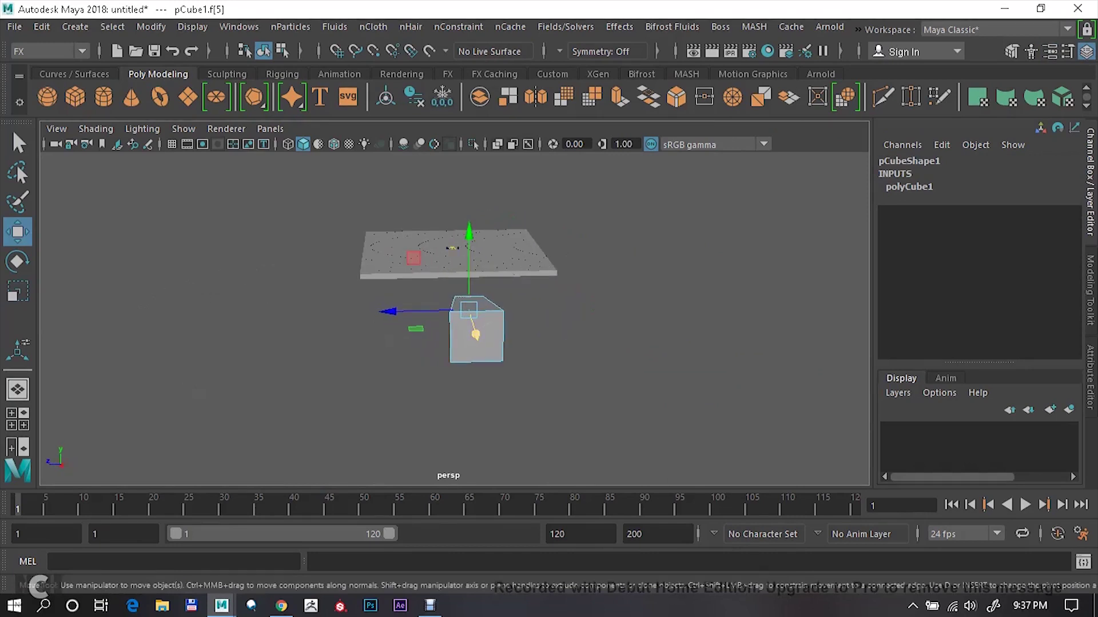
Select the whole block in object mode and move it beside the slab
key(F8)
click(475, 338)
mouse_move(452, 329)
mouse_down()
mouse_move(321, 331)
mouse_move(378, 343)
mouse_move(599, 303)
mouse_move(572, 335)
mouse_up()
mouse_move(572, 335)
alt+right_down()
mouse_move(561, 346)
mouse_move(569, 350)
alt+right_up()
Key the block's channels at frame 1 and test-play the animation
key(s)
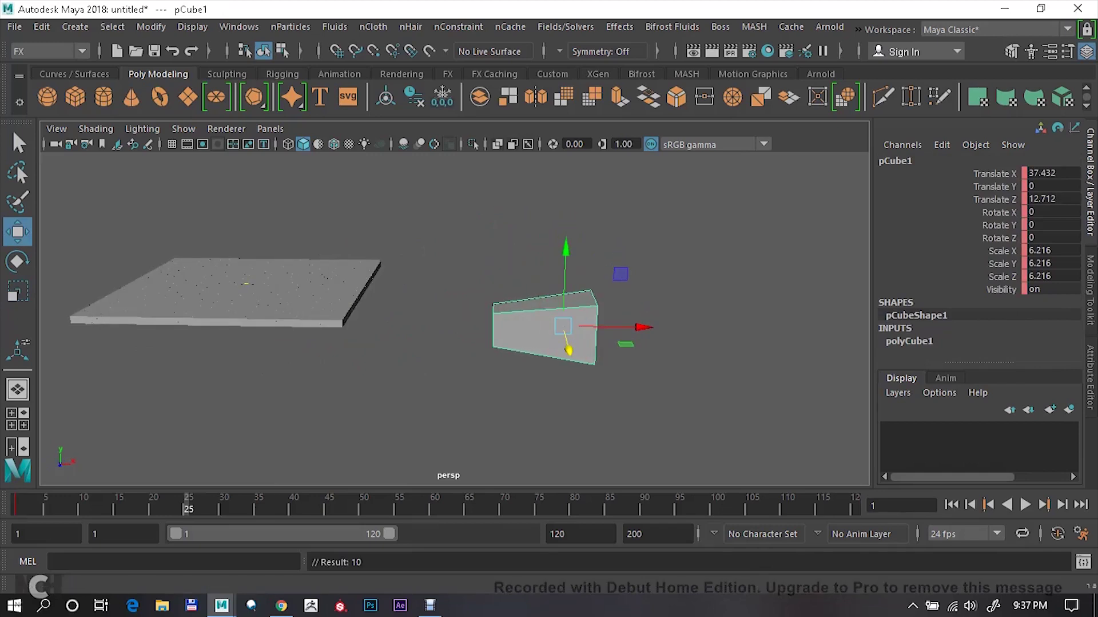
key(alt+v)
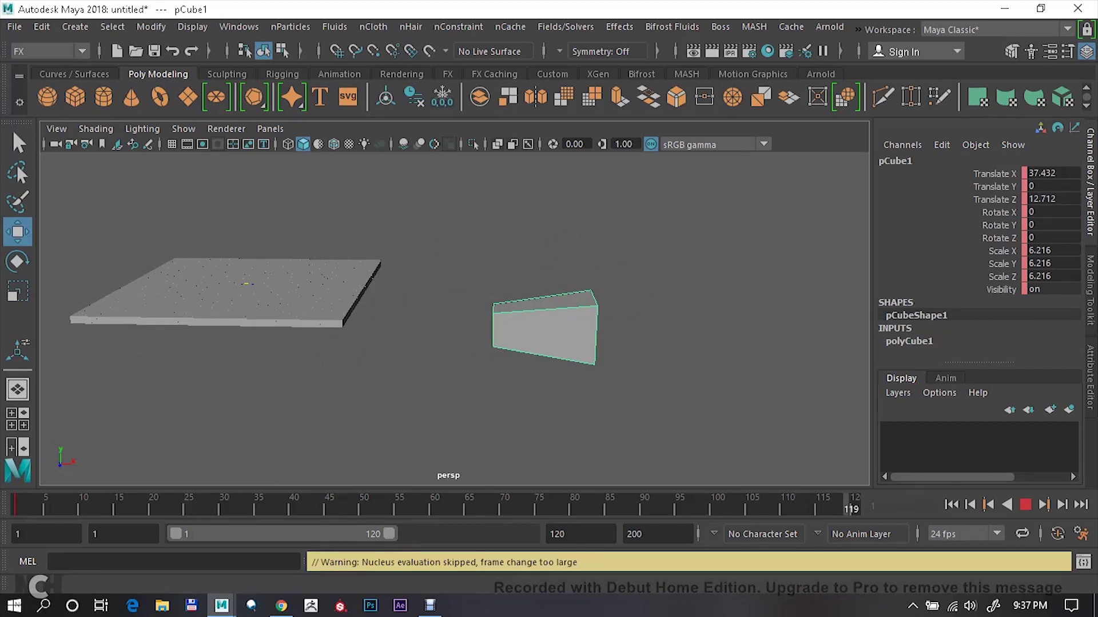
key(alt+v)
alt+drag(544, 343, 515, 343)
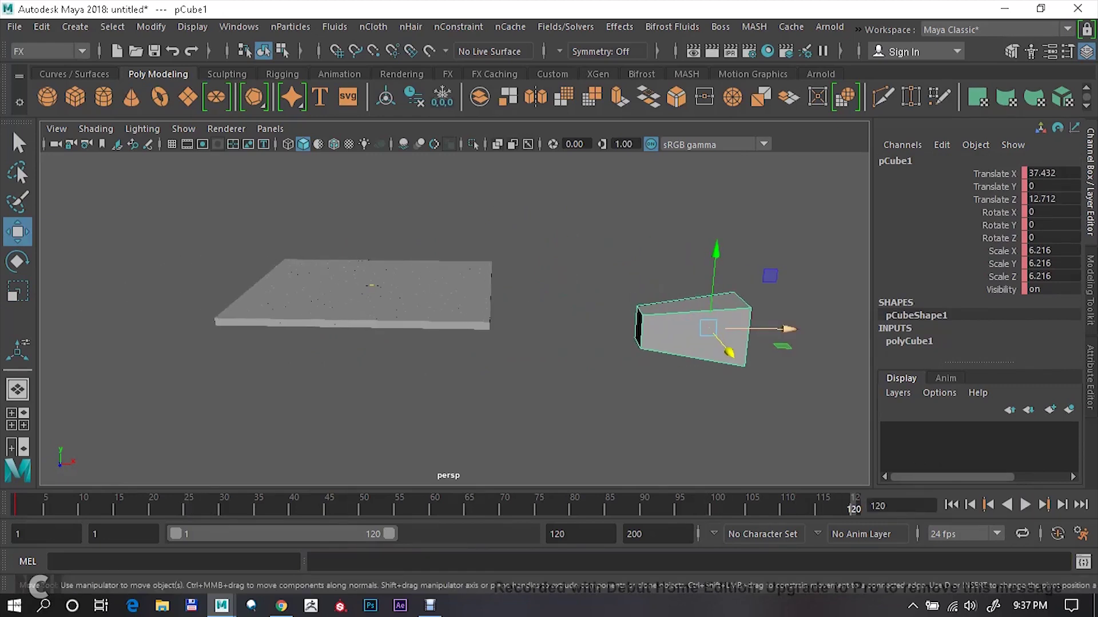
key(alt+v)
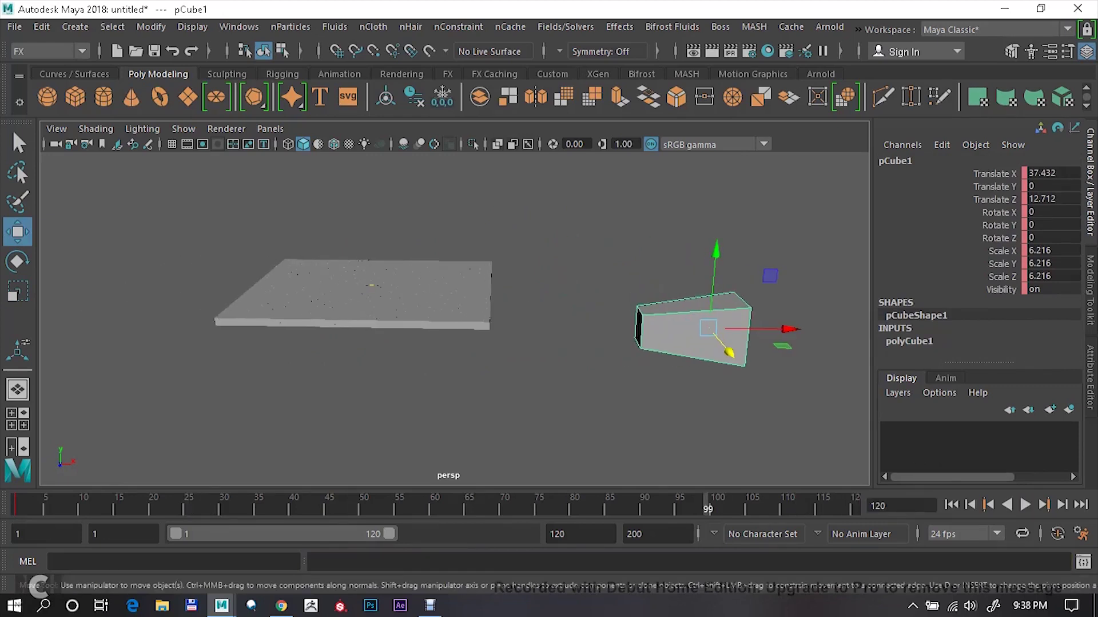
key(alt+v)
At frame 100, move the block left past the slab's far side
drag(784, 328, 257, 320)
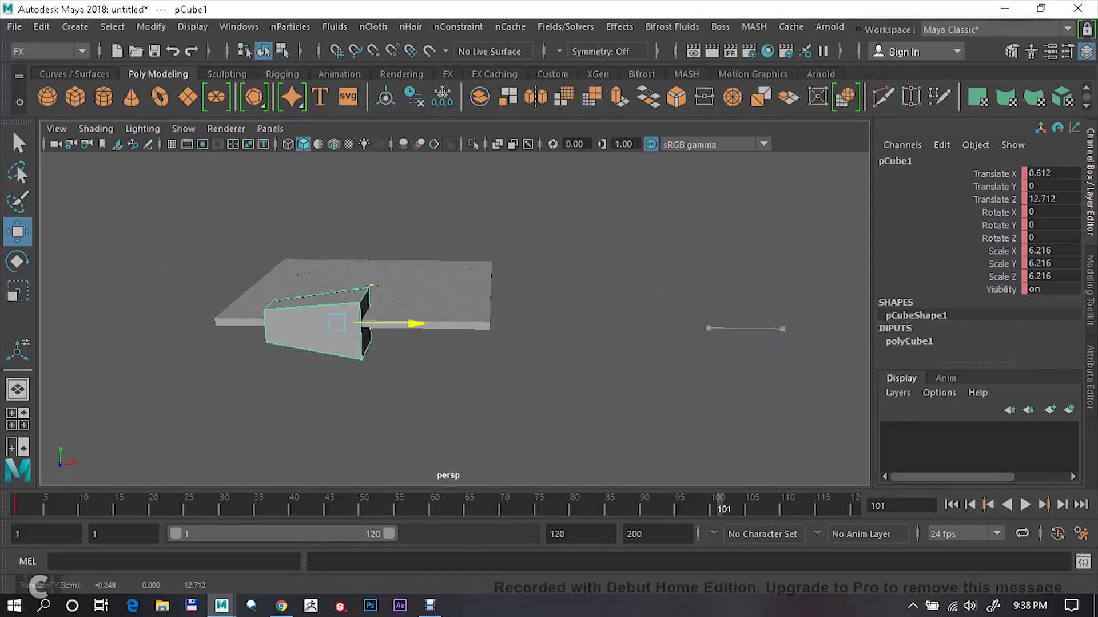
key(alt+shift+v)
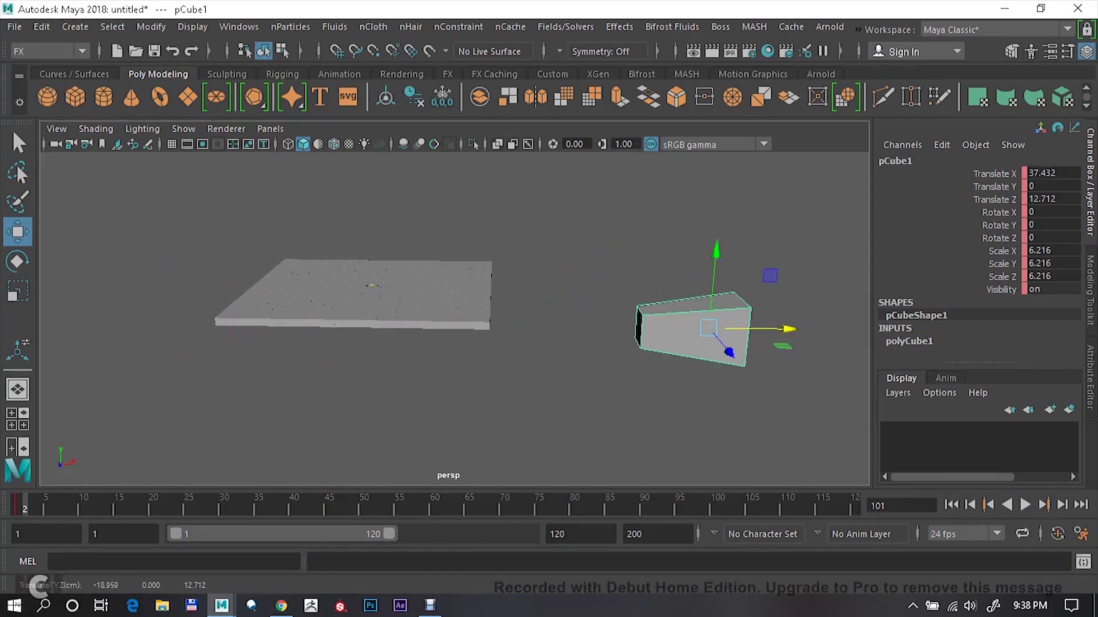
click(767, 504)
drag(767, 504, 717, 504)
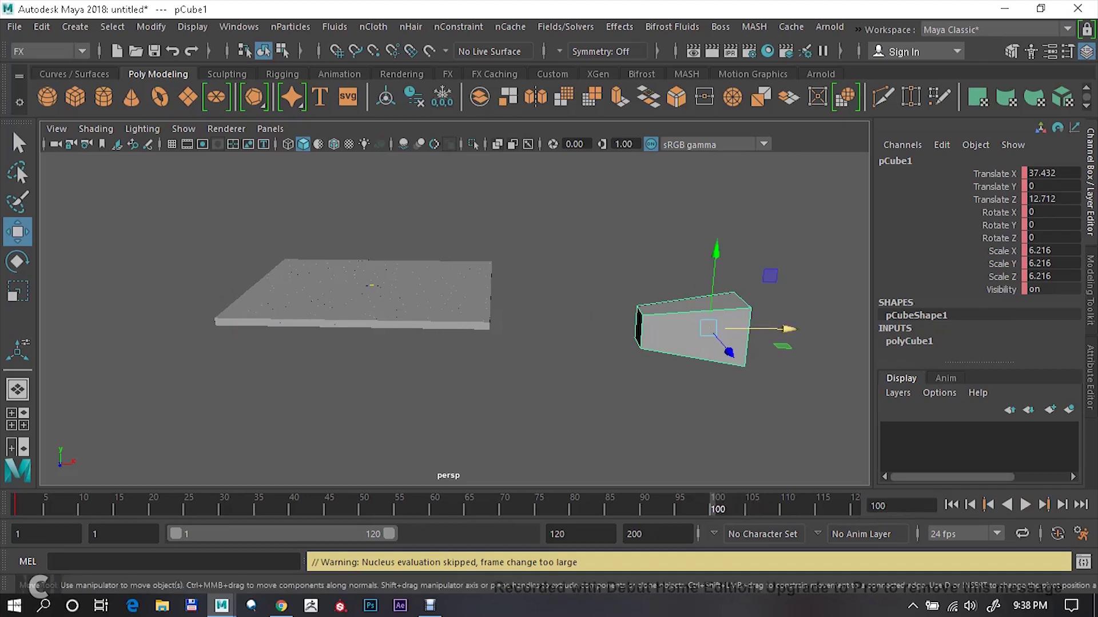
drag(787, 328, 259, 321)
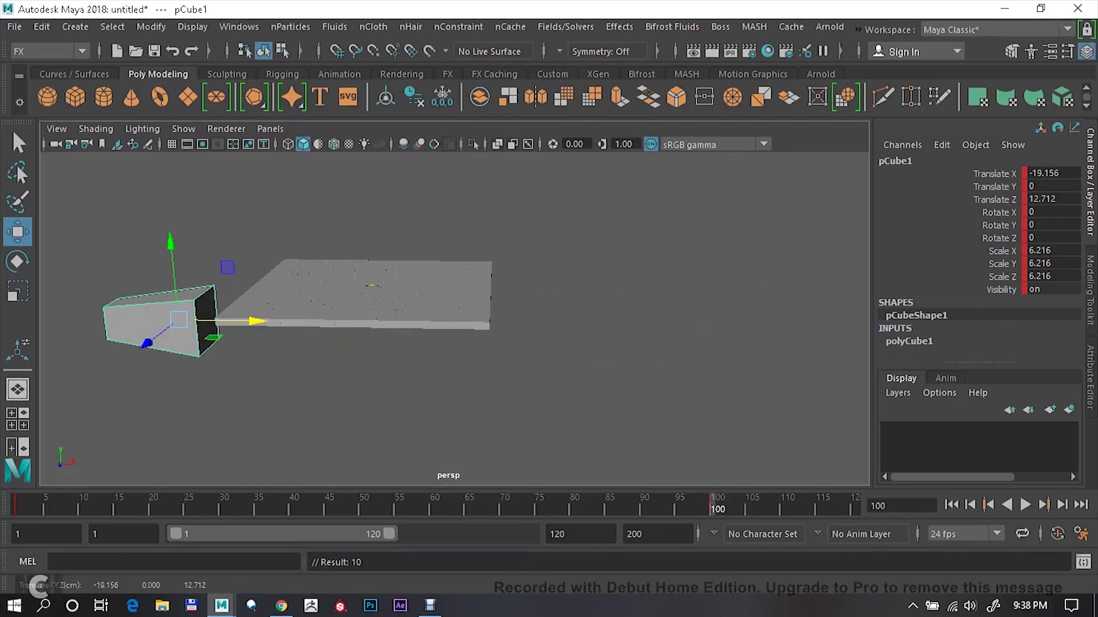
Replay, push the block further left to about X -30.572, then return to frame 1
key(alt+v)
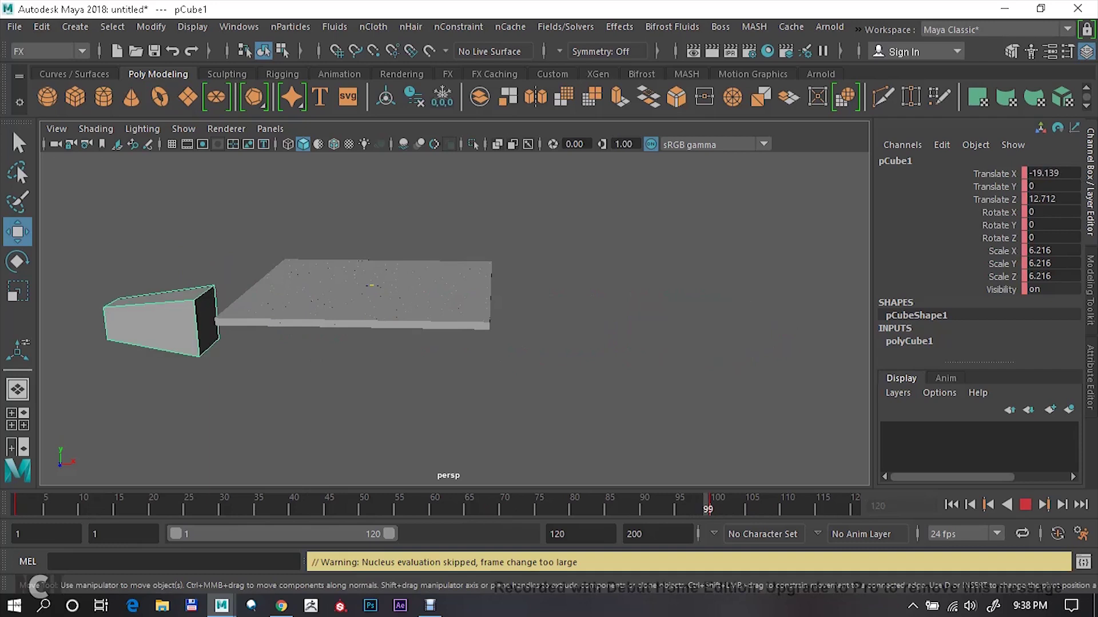
key(Escape)
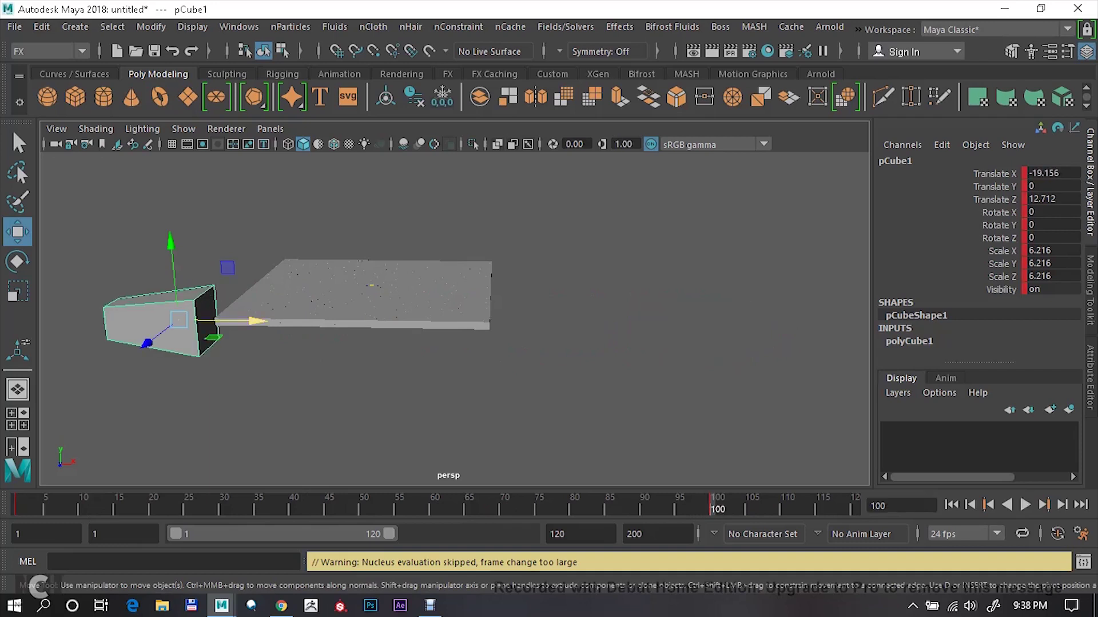
drag(240, 320, 137, 320)
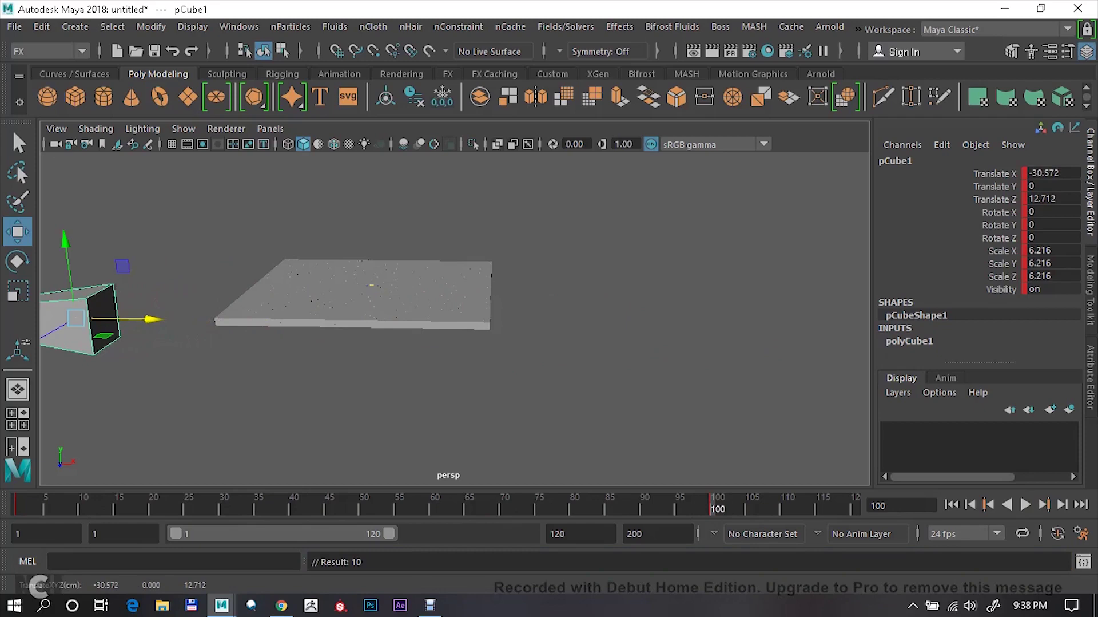
drag(710, 503, 16, 504)
alt+drag(401, 372, 446, 401)
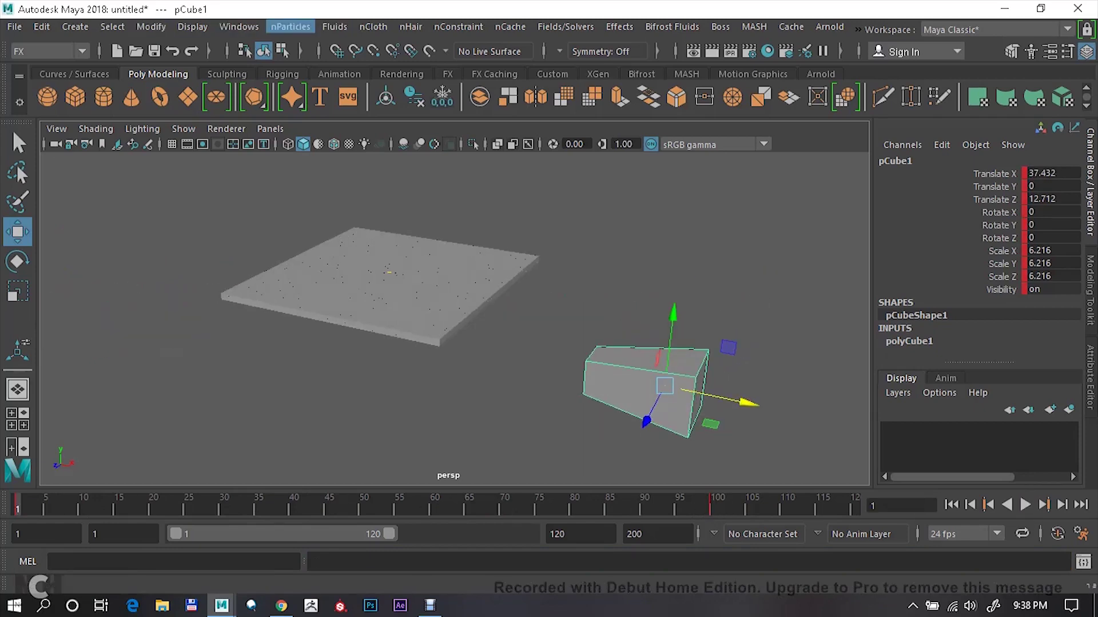
Make the block a passive collider, then create a new nObject cache for slab and block
click(291, 26)
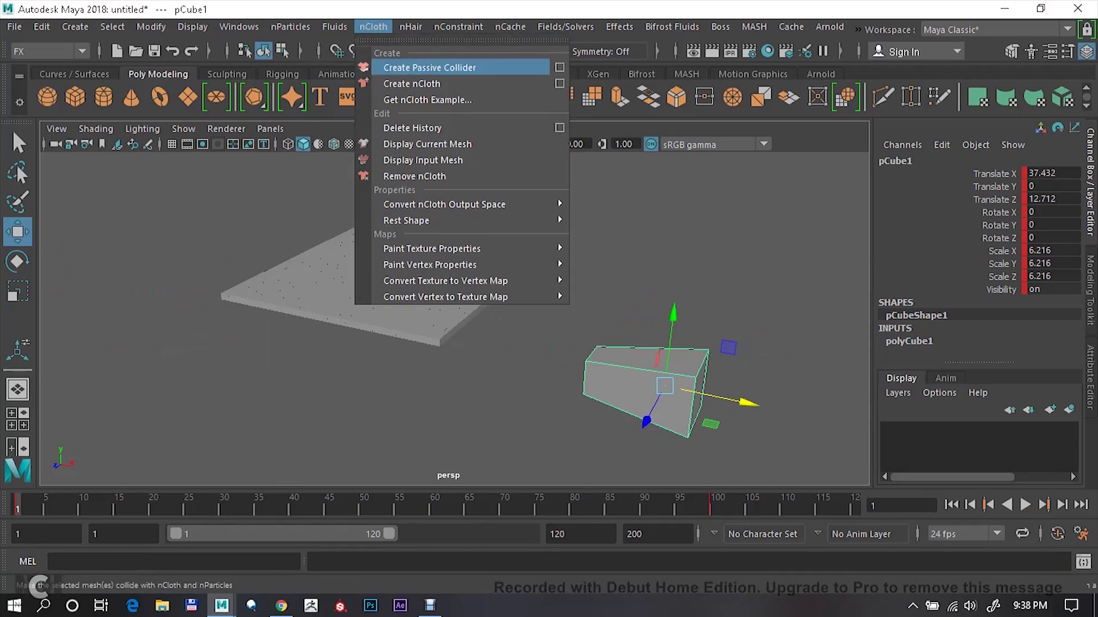
click(429, 67)
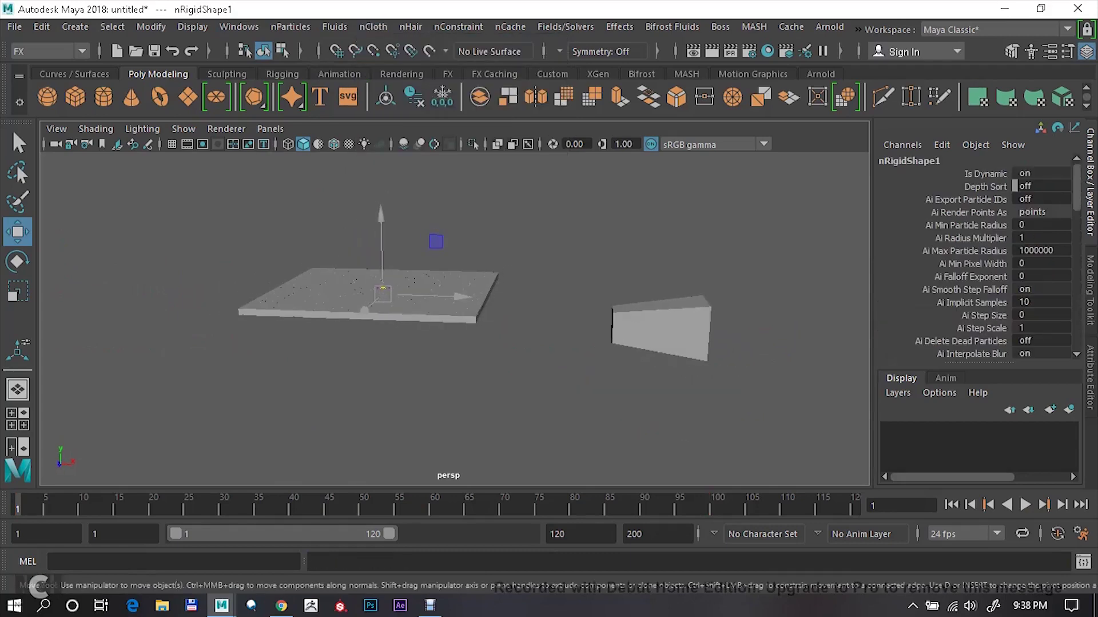
click(355, 294)
click(658, 326)
click(510, 27)
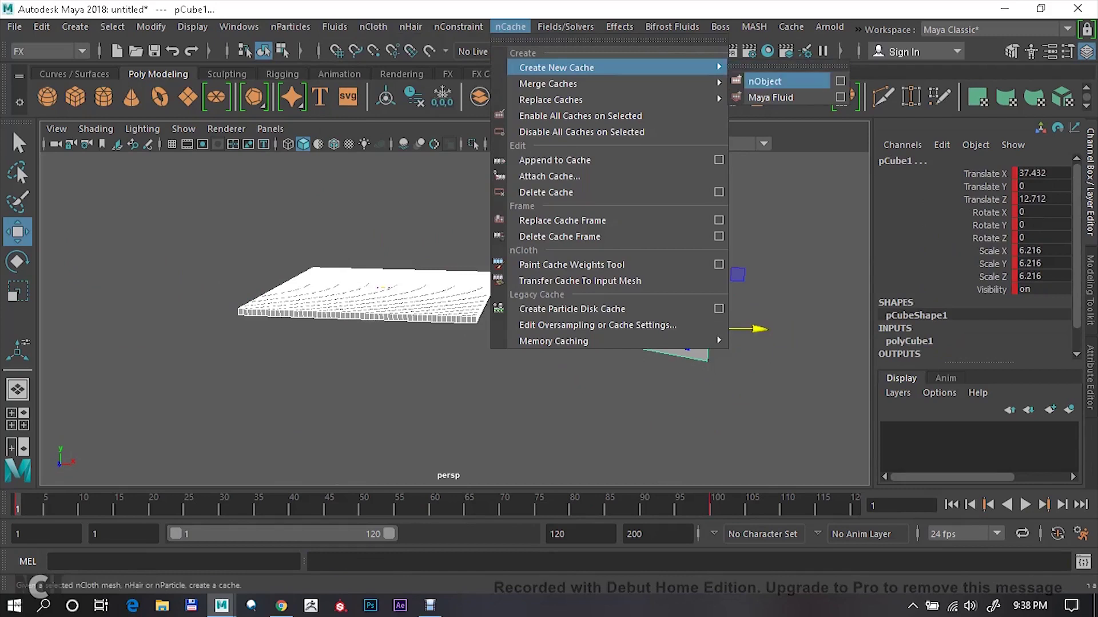
click(765, 81)
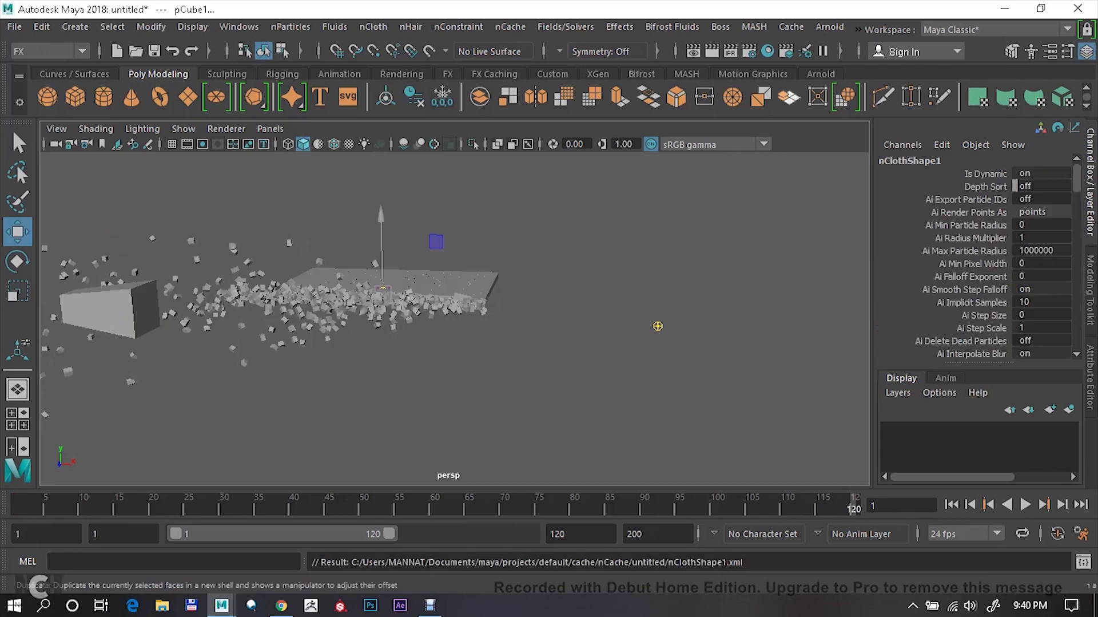
Move in close to the fragment pile and play the cached shatter from frame 1
mouse_move(658, 326)
alt+mouse_down()
mouse_move(544, 253)
mouse_move(569, 237)
mouse_move(525, 252)
mouse_move(486, 246)
alt+mouse_up()
alt+right_drag(486, 246, 392, 214)
click(952, 504)
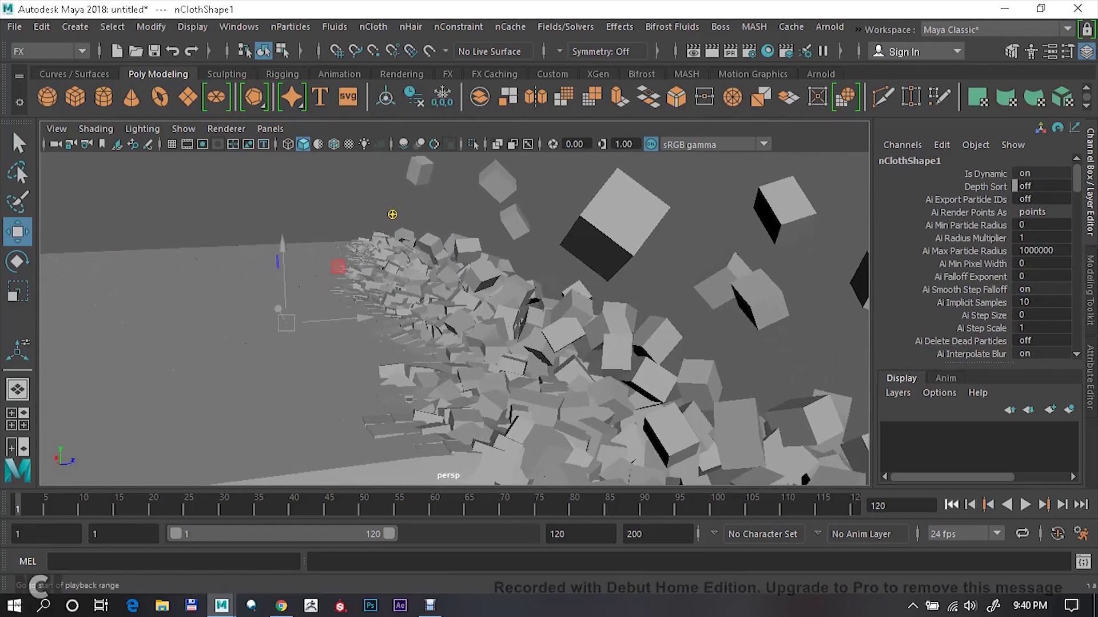
key(alt+v)
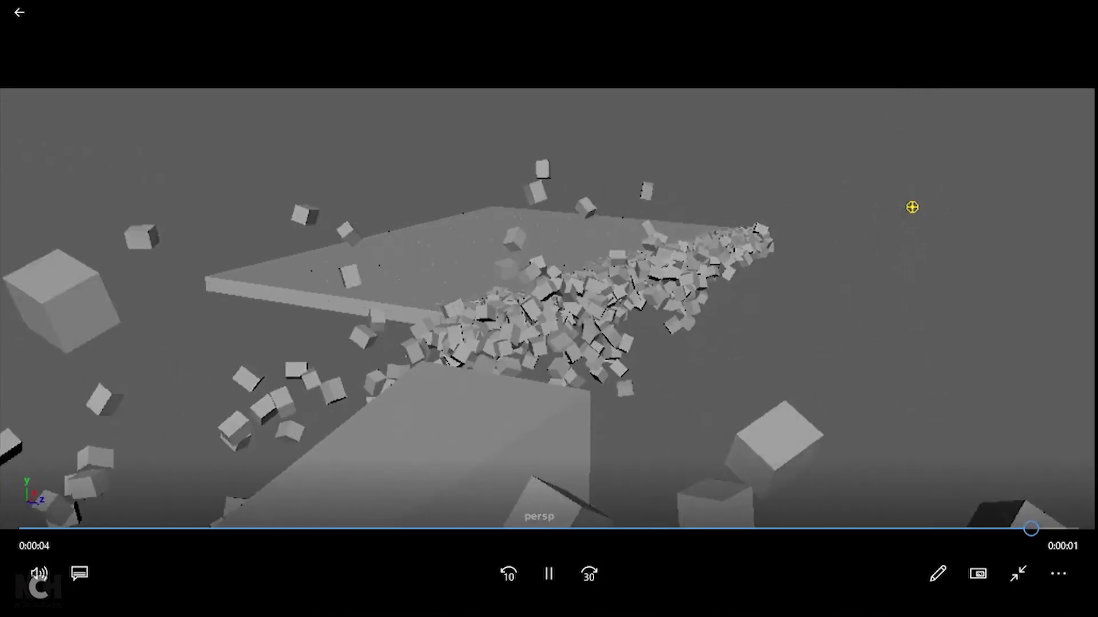
Replay the shatter playblast in Movies & TV, then close the player window
key(space)
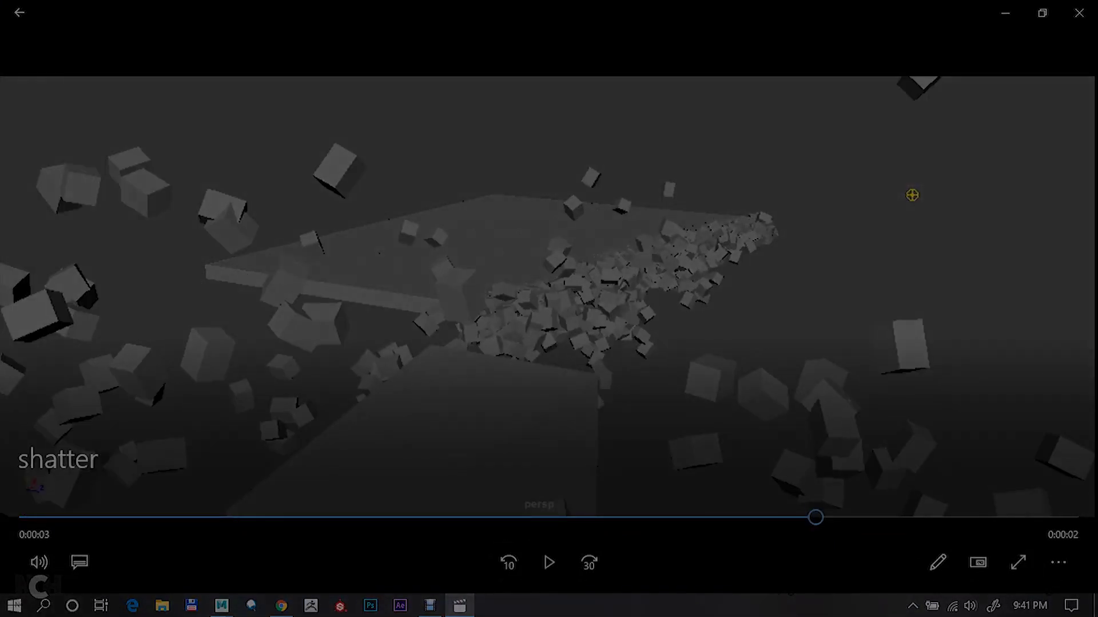
click(1079, 13)
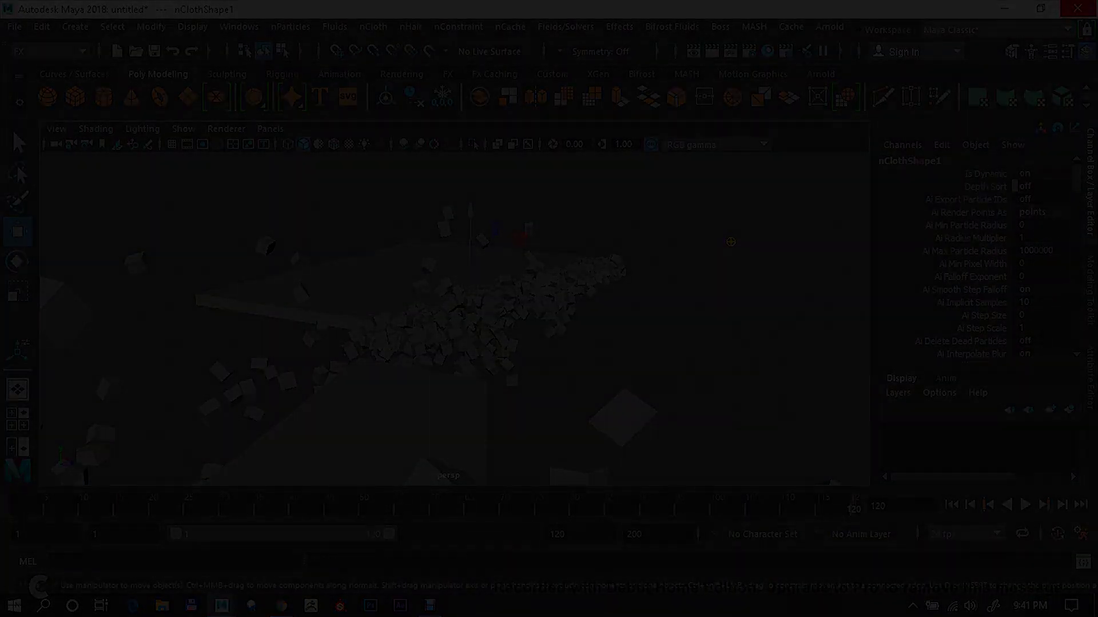